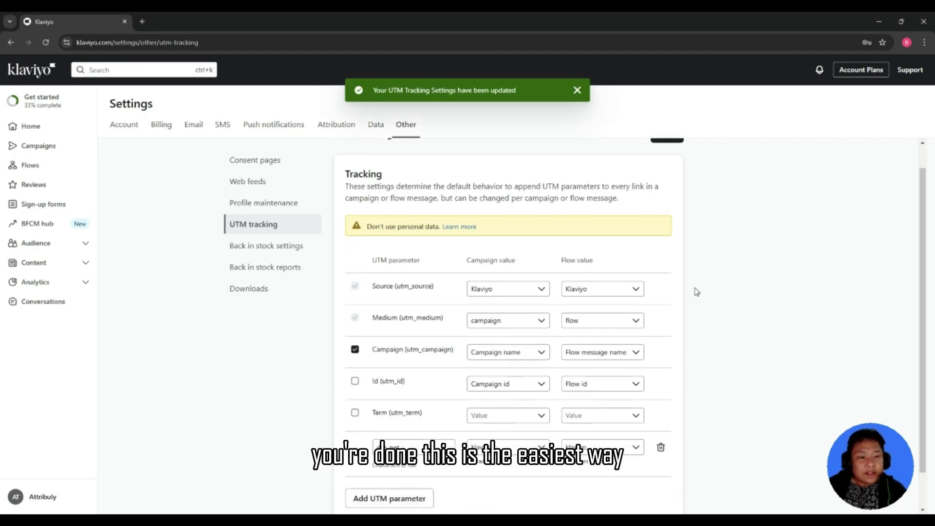
{"action": "scroll", "coordinate": [694, 291], "scroll_direction": "down", "scroll_amount": 1}
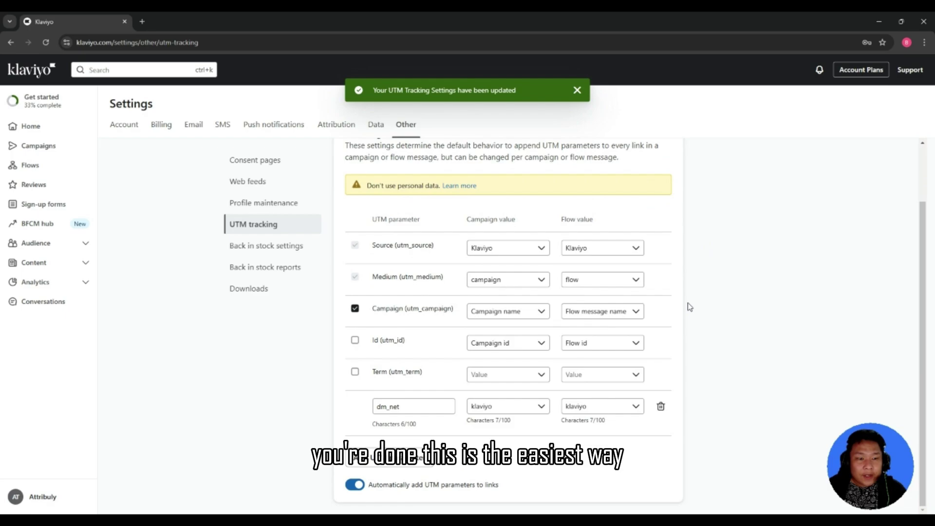
{"action": "scroll", "coordinate": [687, 308], "scroll_direction": "up", "scroll_amount": 1}
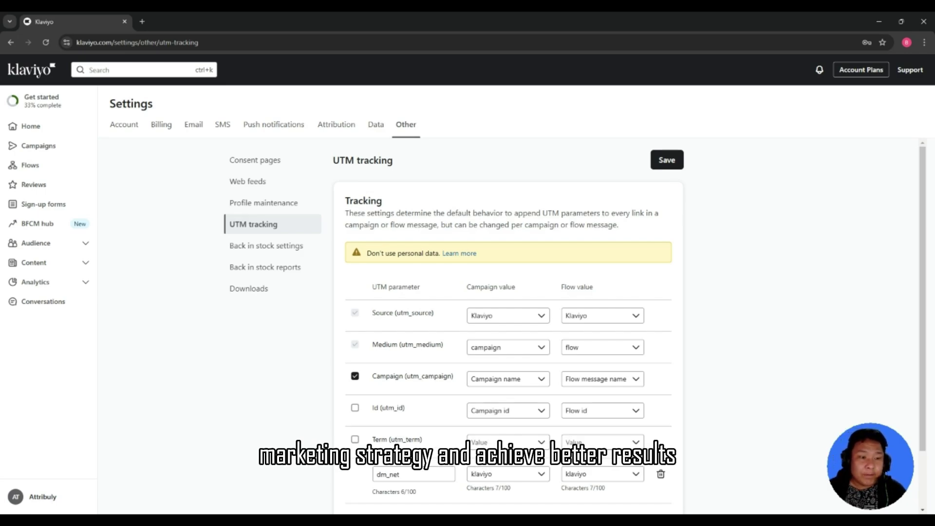
{"action": "scroll", "coordinate": [1, 386], "scroll_direction": "down", "scroll_amount": 1}
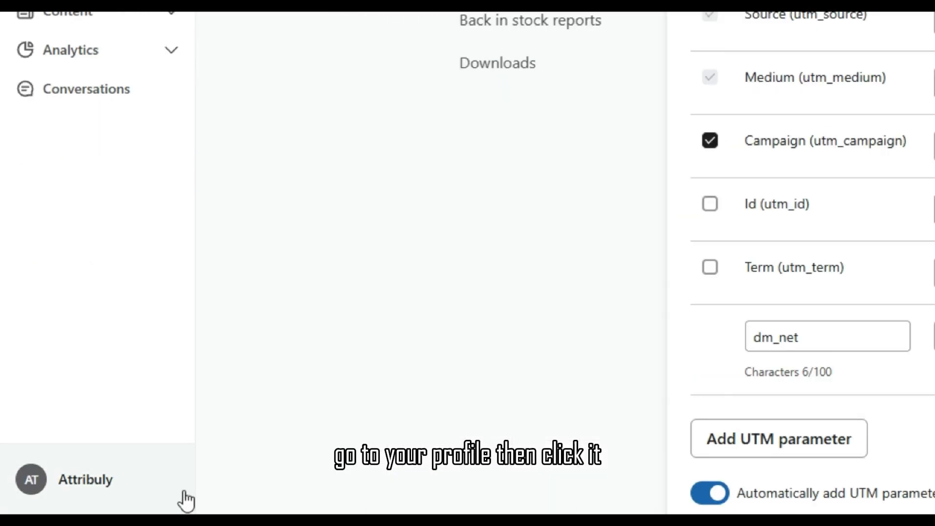
Navigate from the profile menu through Settings and Other to UTM tracking
{"action": "left_click", "coordinate": [150, 488]}
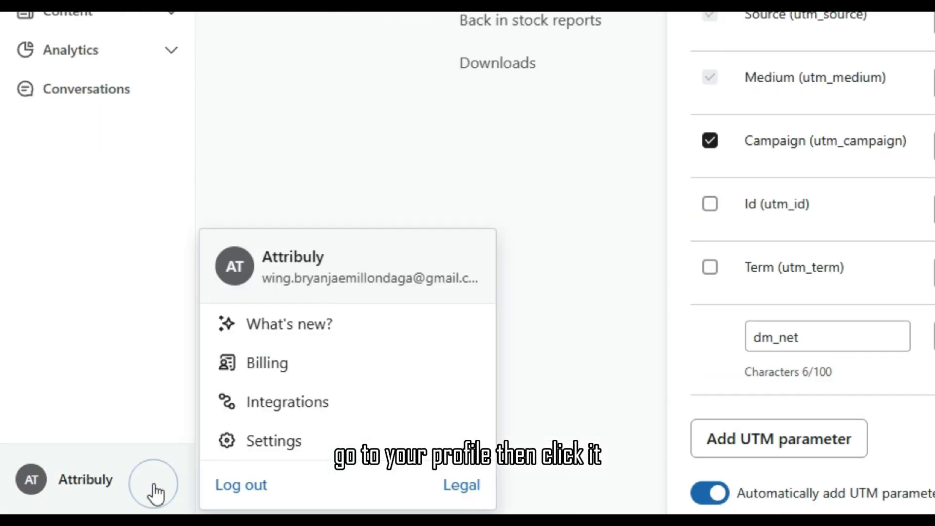
{"action": "left_click", "coordinate": [254, 446]}
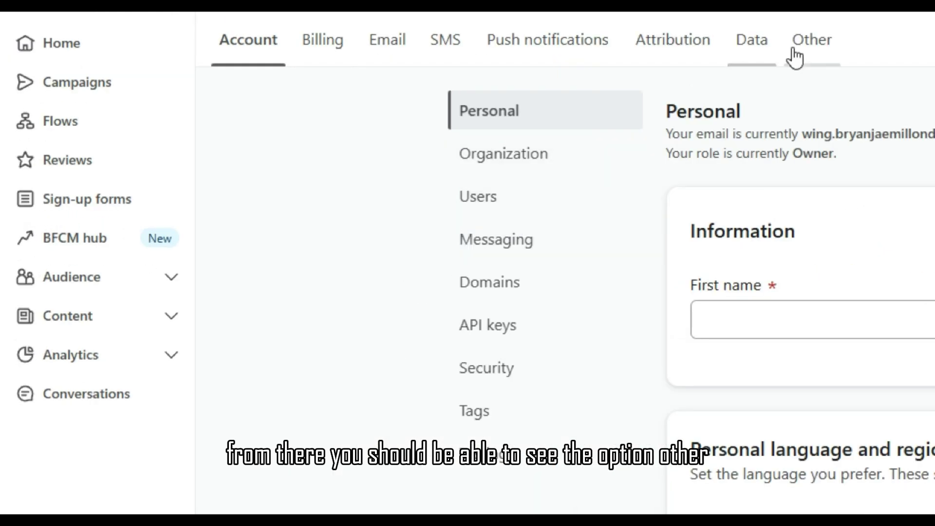
{"action": "left_click", "coordinate": [801, 51]}
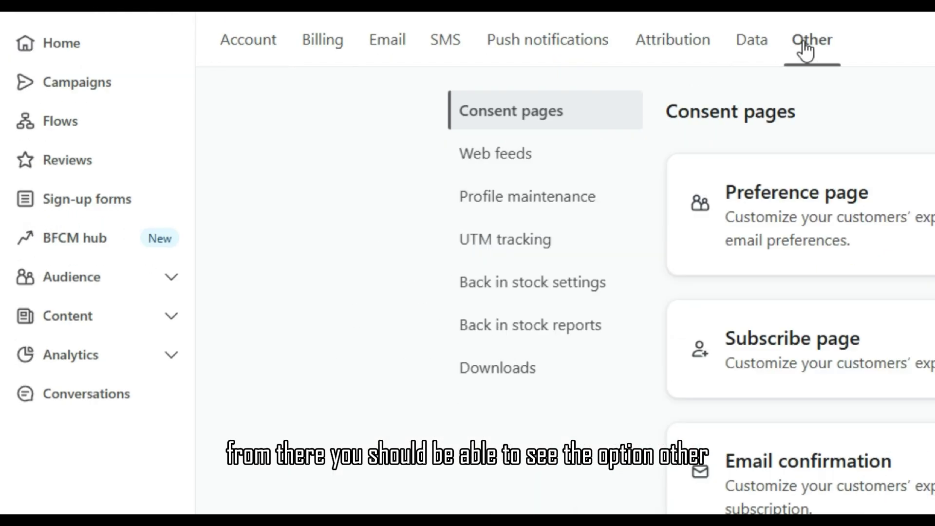
{"action": "left_click", "coordinate": [537, 247]}
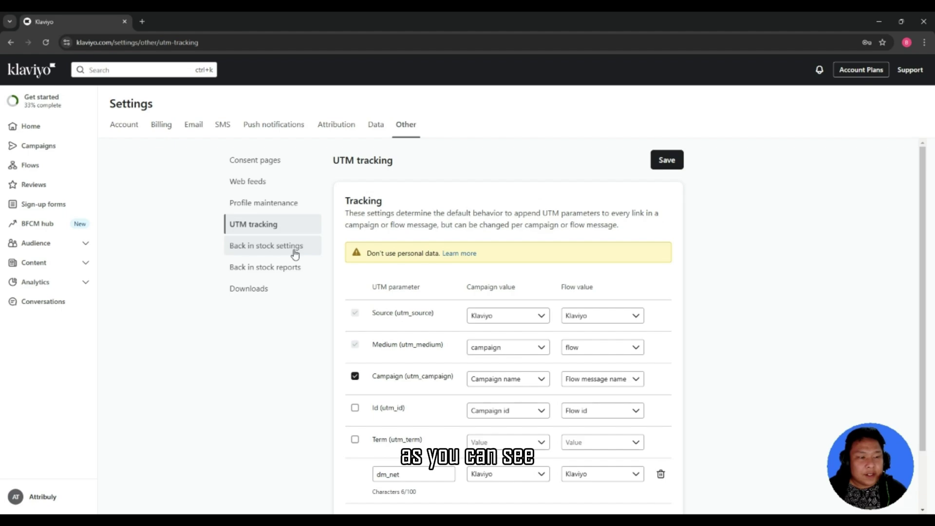
{"action": "scroll", "coordinate": [410, 299], "scroll_direction": "down", "scroll_amount": 1}
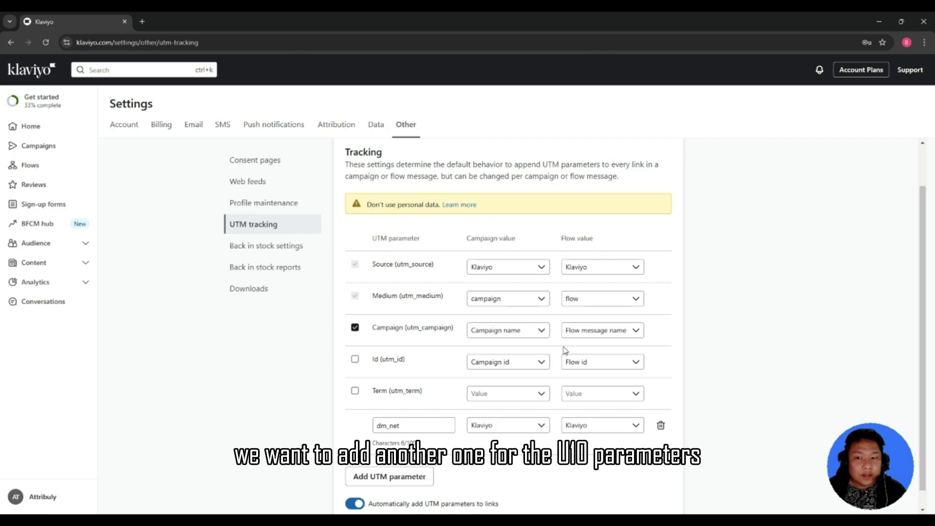
{"action": "scroll", "coordinate": [409, 425], "scroll_direction": "down", "scroll_amount": 1}
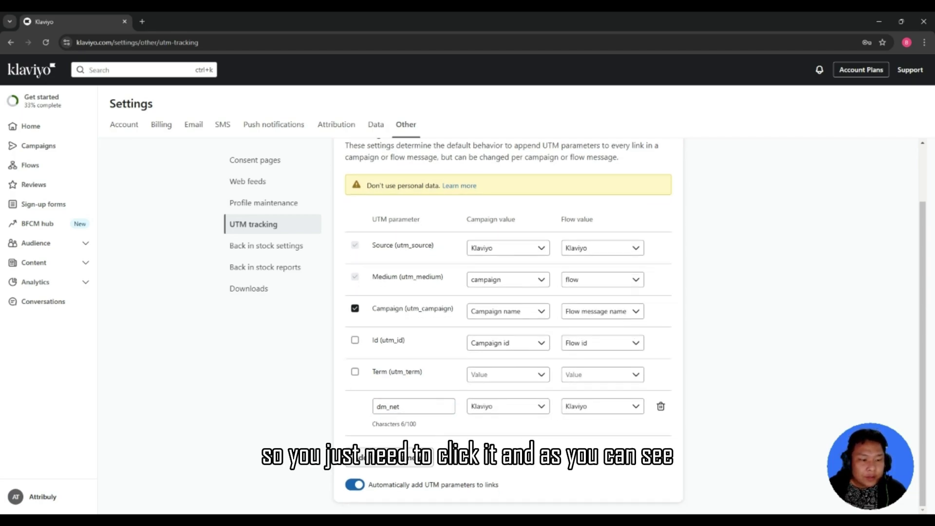
Add a new custom UTM parameter row, delete the old dm_net row, and begin naming it
{"action": "left_click", "coordinate": [422, 462]}
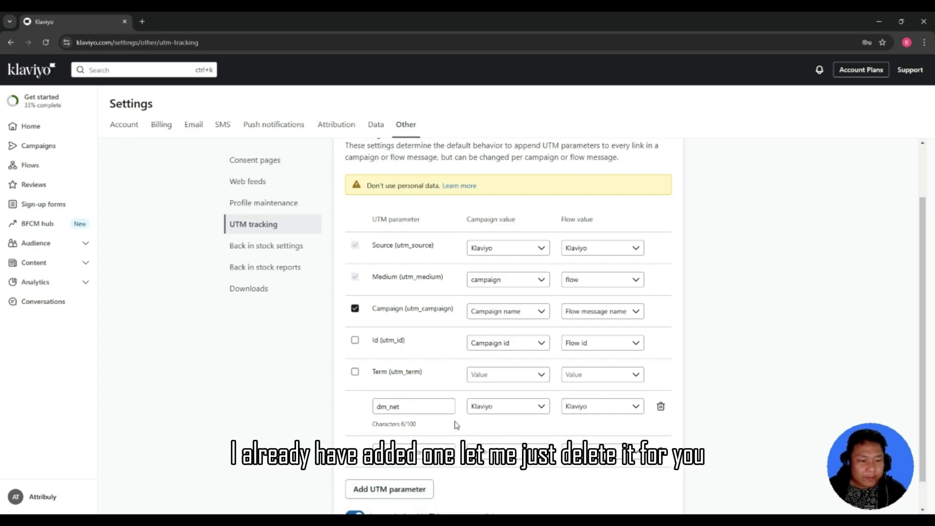
{"action": "left_click", "coordinate": [661, 407]}
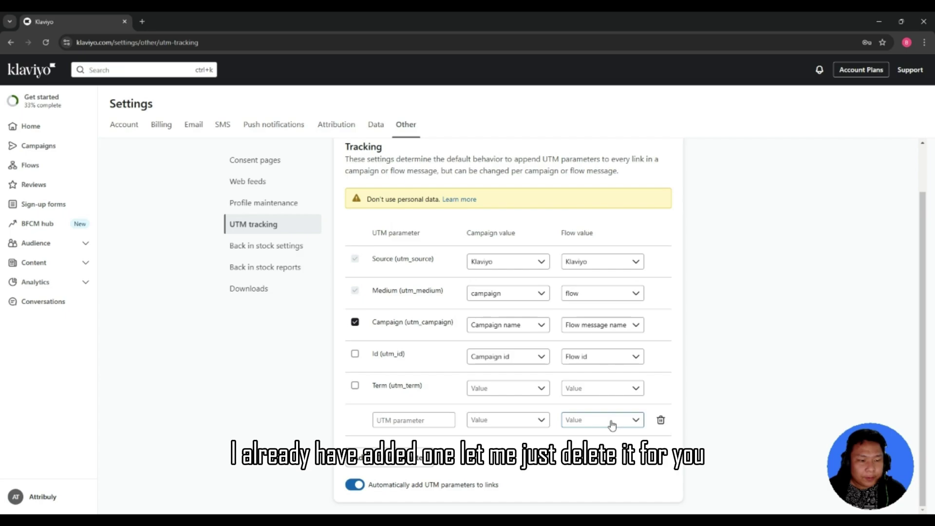
{"action": "left_click", "coordinate": [409, 420]}
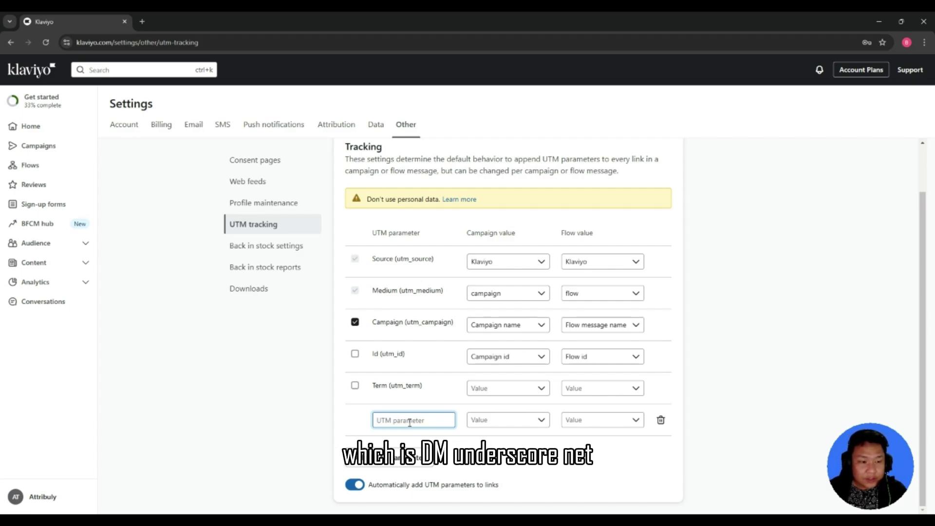
{"action": "type", "text": "dm_"}
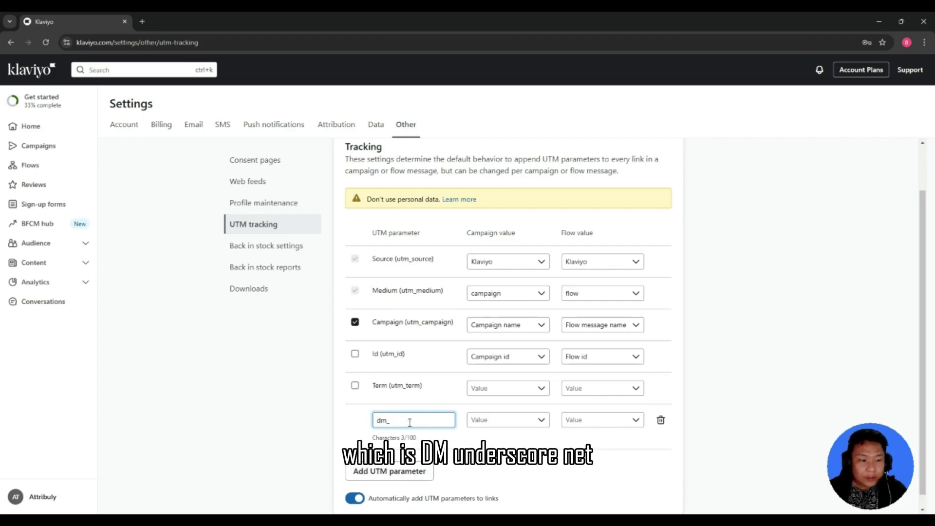
{"action": "type", "text": "net"}
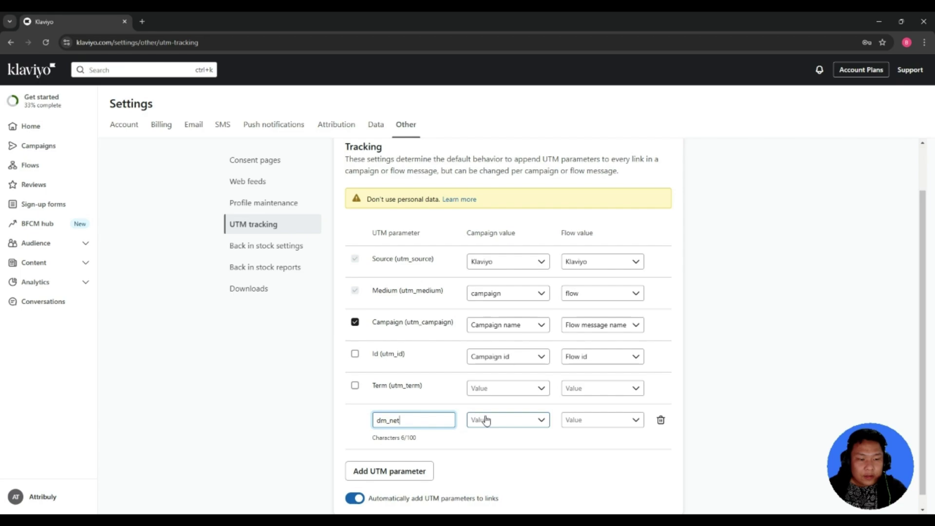
Create and apply 'klaviyo' as the dm_net campaign value
{"action": "left_click", "coordinate": [493, 422]}
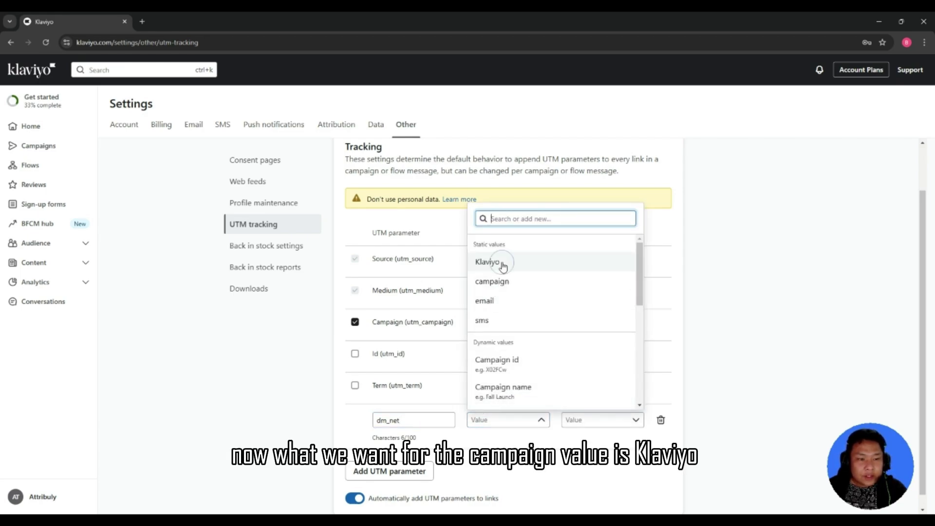
{"action": "left_click", "coordinate": [503, 265]}
{"action": "left_click", "coordinate": [505, 420]}
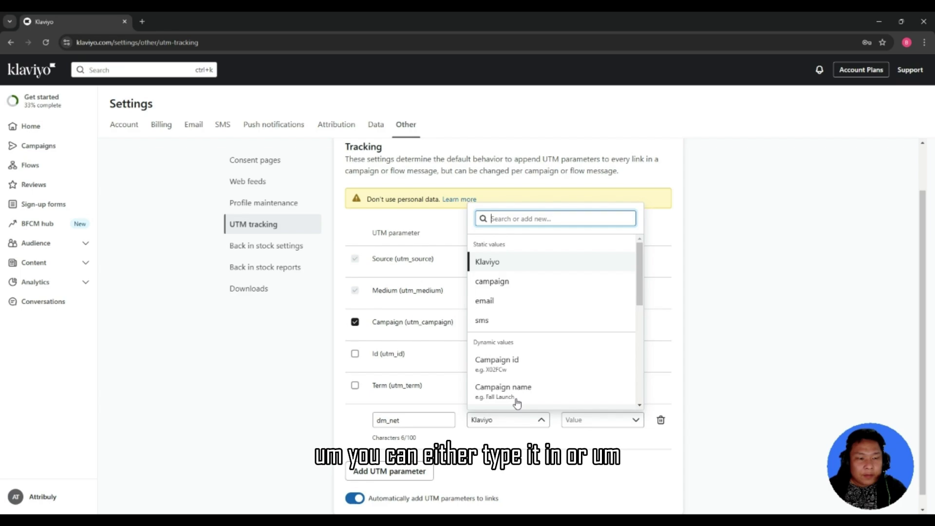
{"action": "type", "text": "kla"}
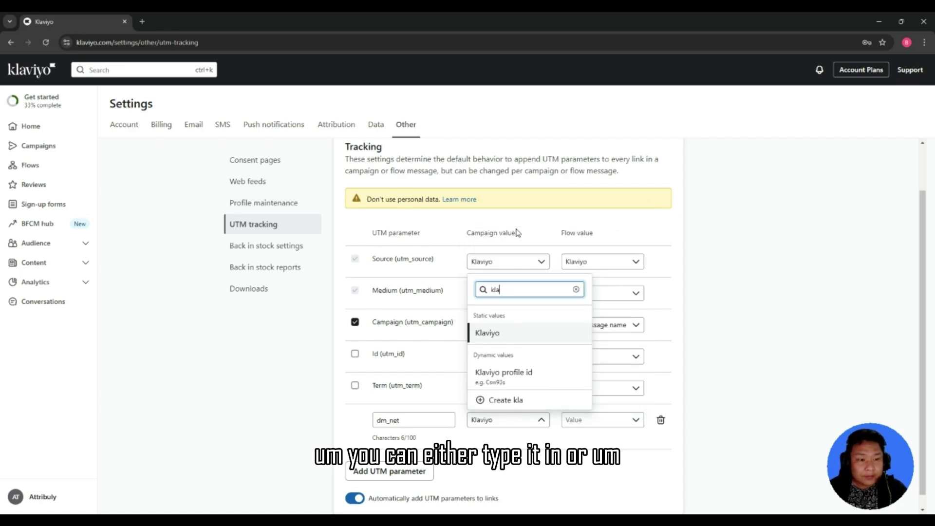
{"action": "type", "text": "viyo"}
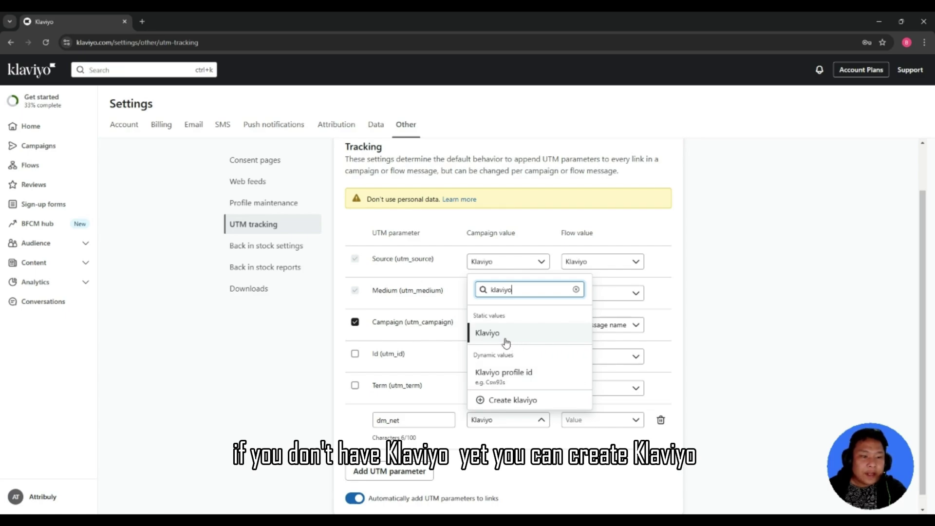
{"action": "left_click", "coordinate": [521, 403]}
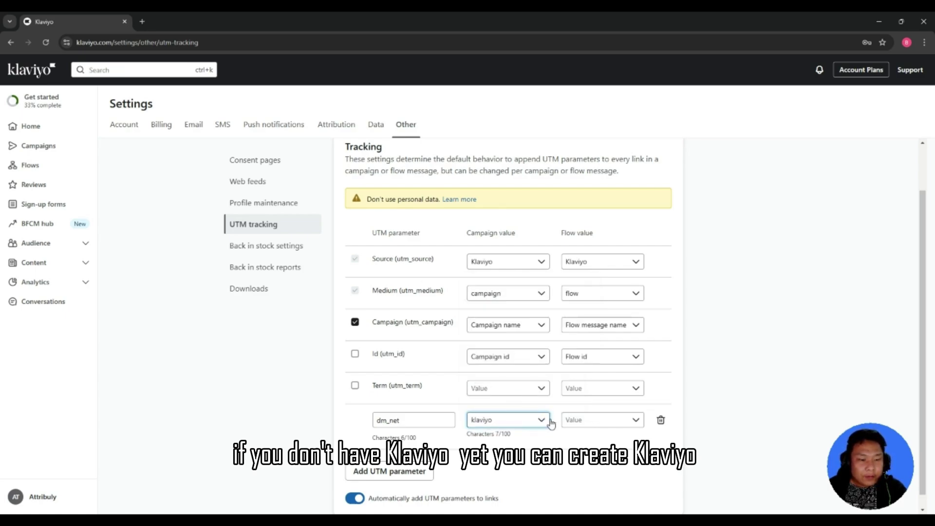
Create and apply 'klaviyo' as the dm_net flow value
{"action": "left_click", "coordinate": [589, 426]}
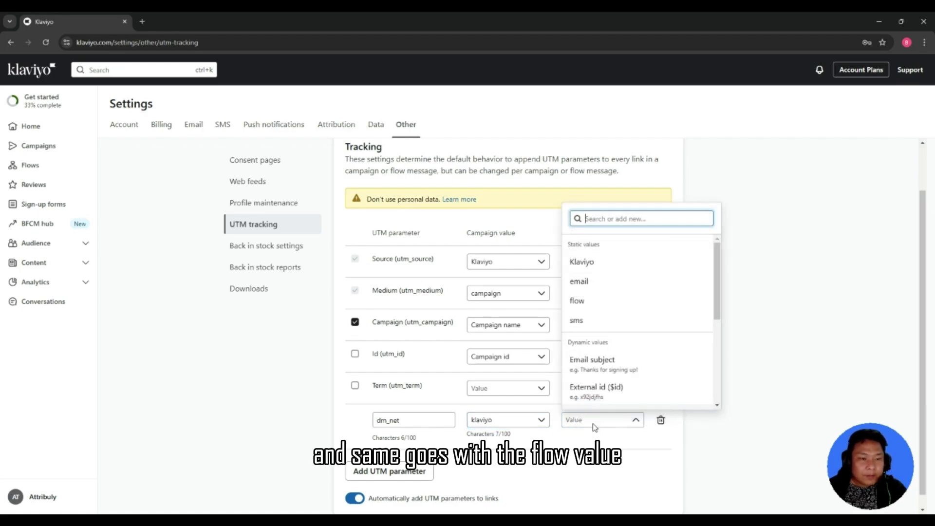
{"action": "left_click", "coordinate": [601, 423]}
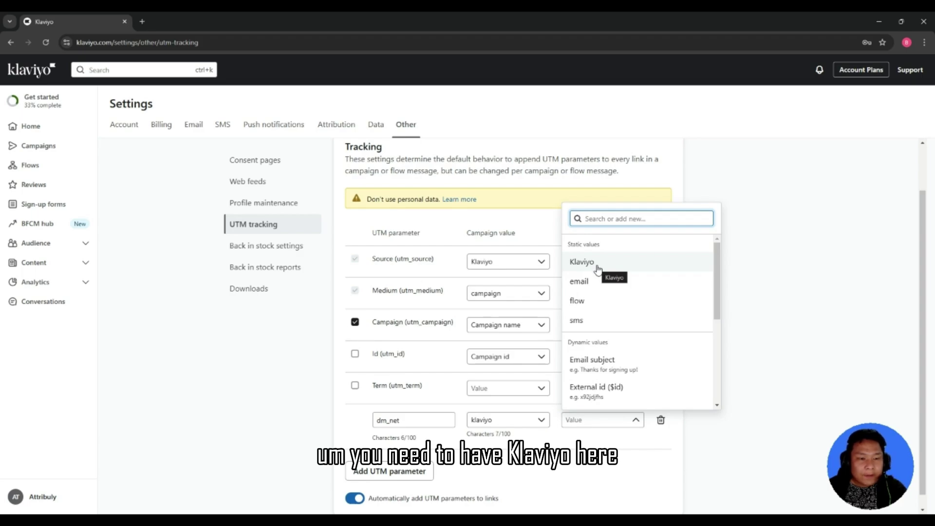
{"action": "type", "text": "kla"}
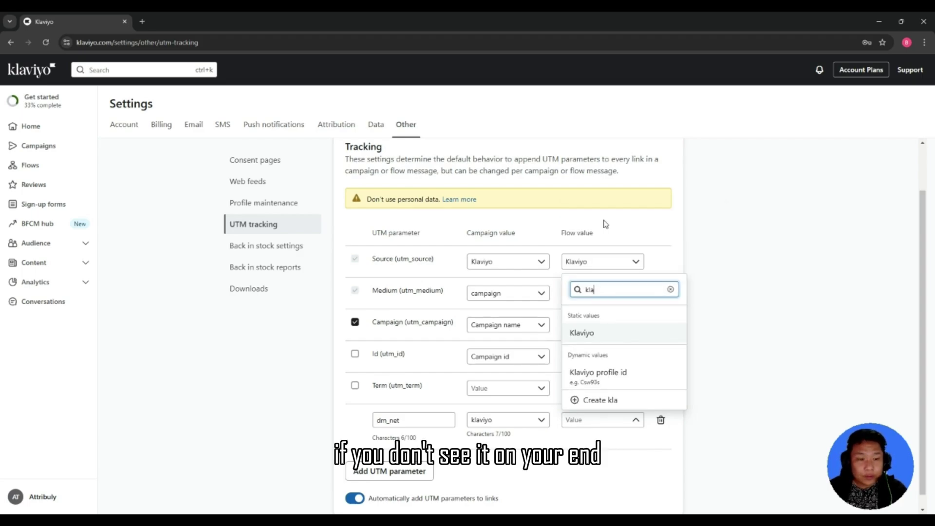
{"action": "type", "text": "viyo"}
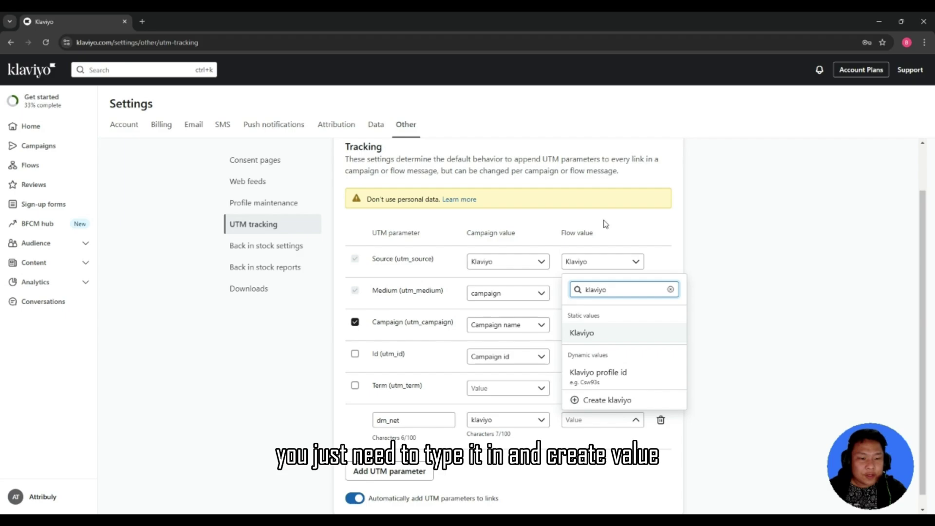
{"action": "left_click", "coordinate": [639, 400]}
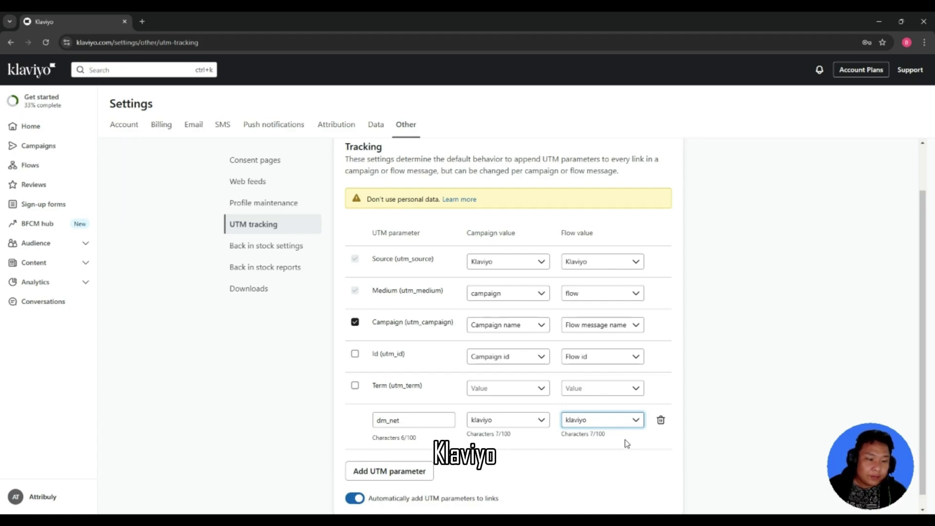
{"action": "scroll", "coordinate": [625, 443], "scroll_direction": "down", "scroll_amount": 1}
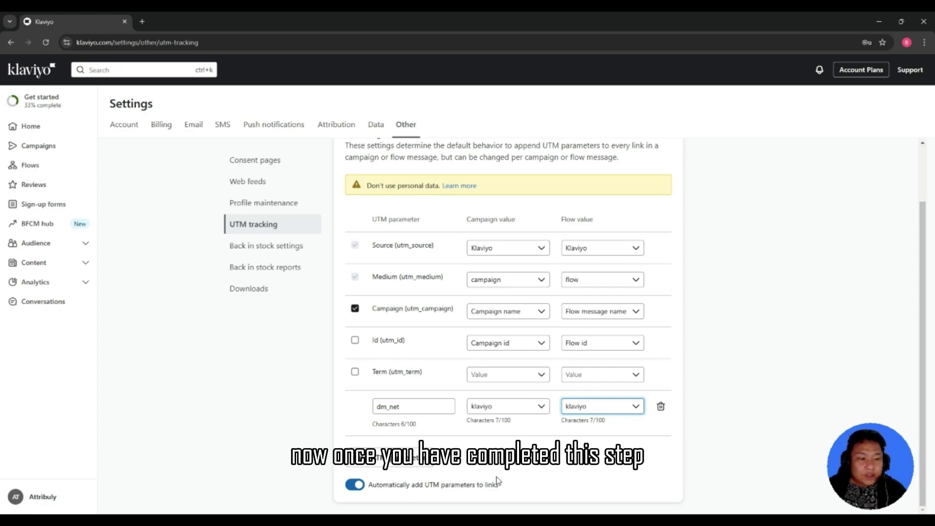
{"action": "scroll", "coordinate": [502, 480], "scroll_direction": "up", "scroll_amount": 2}
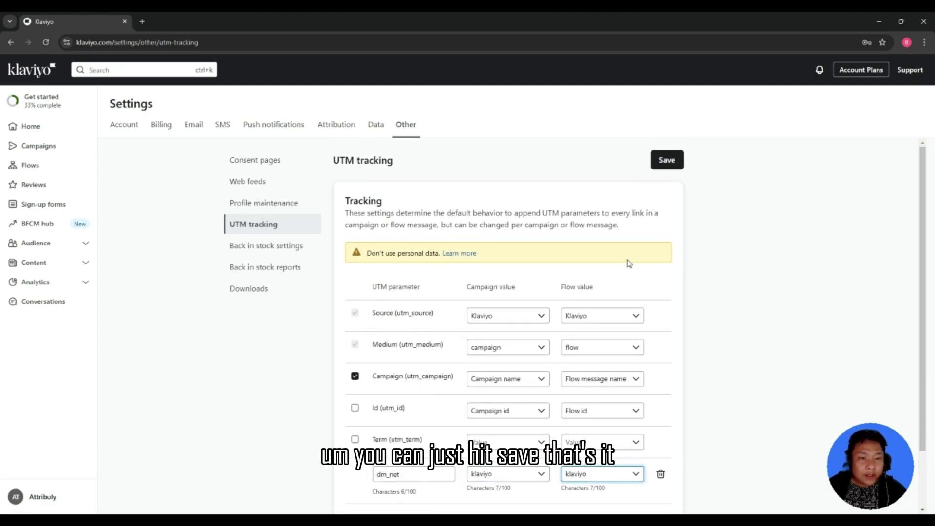
Save the UTM tracking settings with dm_net=klaviyo for campaigns and flows
{"action": "left_click", "coordinate": [669, 162]}
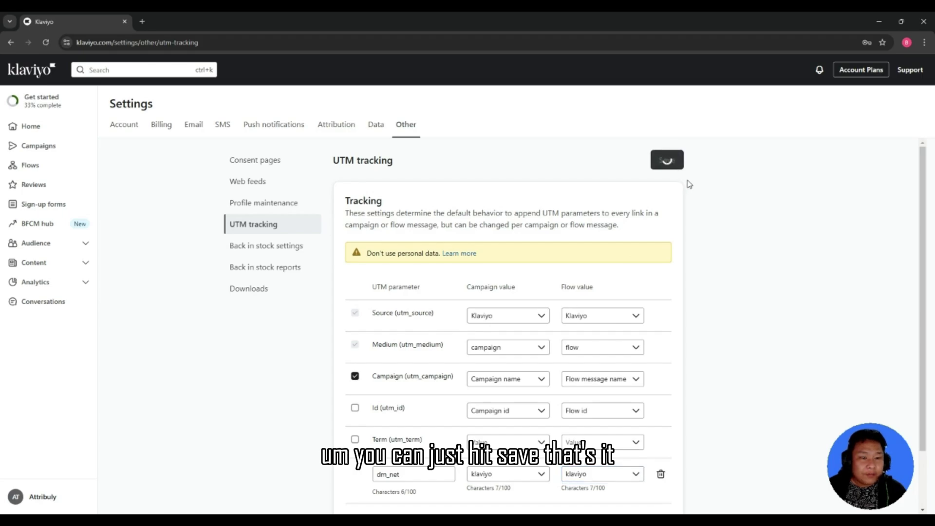